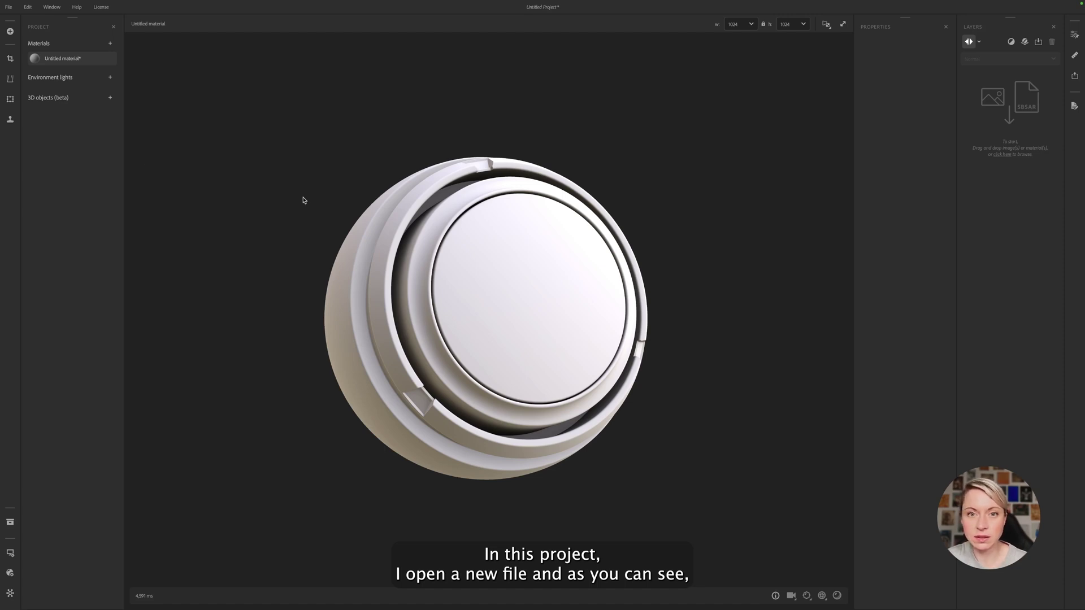
Orbit the preview sphere and briefly browse the viewer's preview mesh settings
{"action": "left_click_drag", "start_coordinate": [469, 380], "coordinate": [494, 329]}
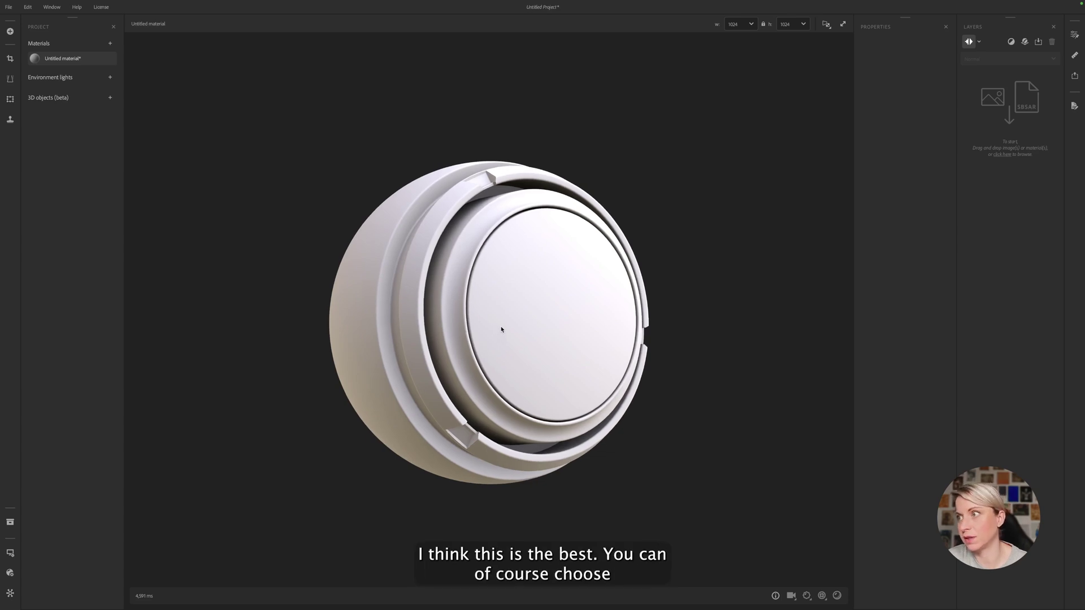
{"action": "left_click", "coordinate": [10, 553]}
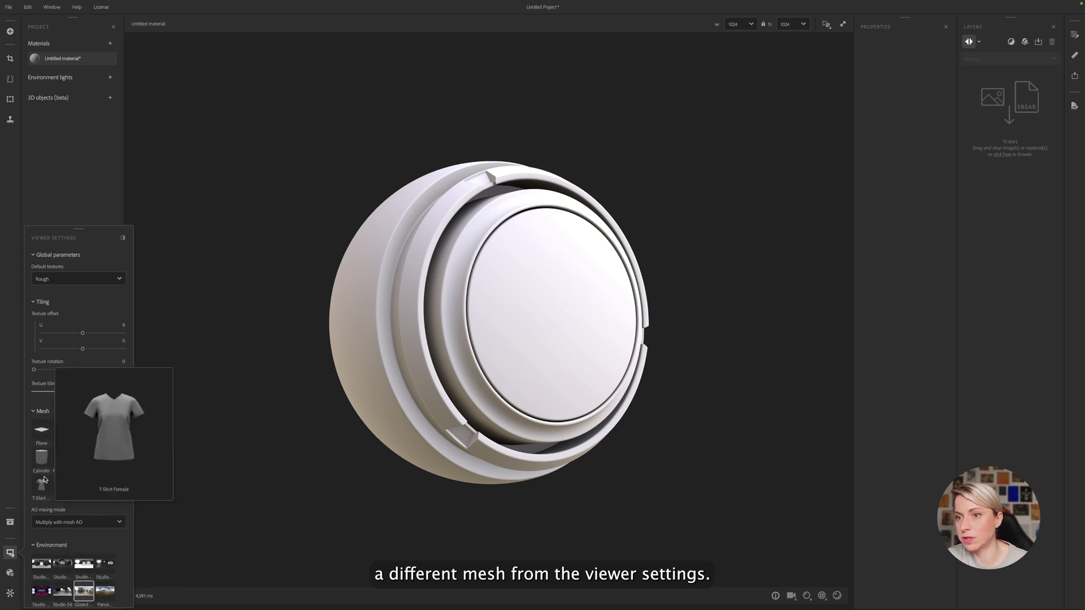
{"action": "mouse_move", "coordinate": [94, 479]}
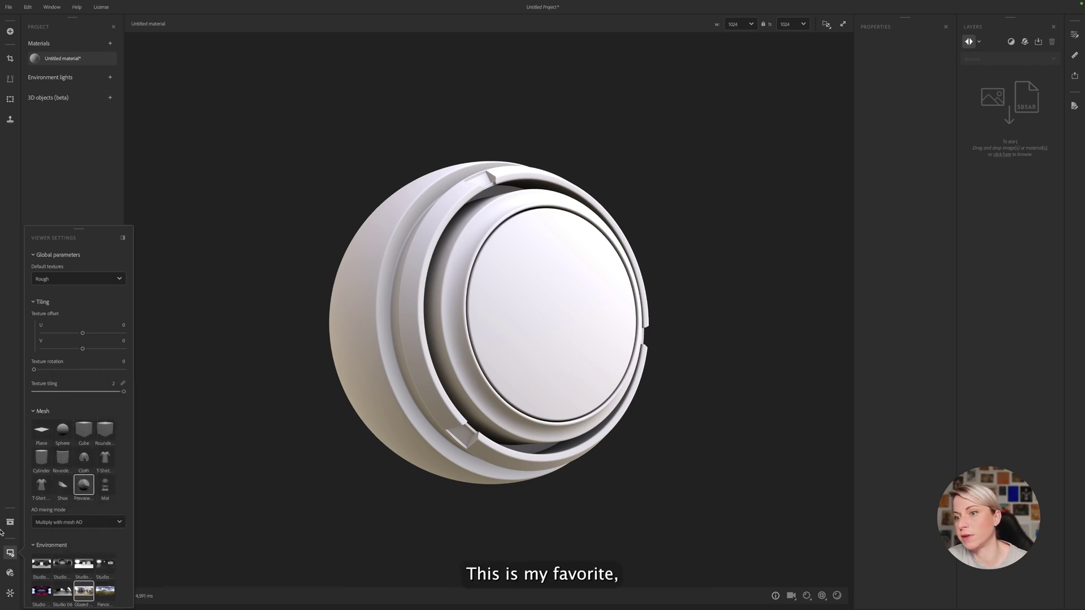
{"action": "left_click", "coordinate": [11, 554]}
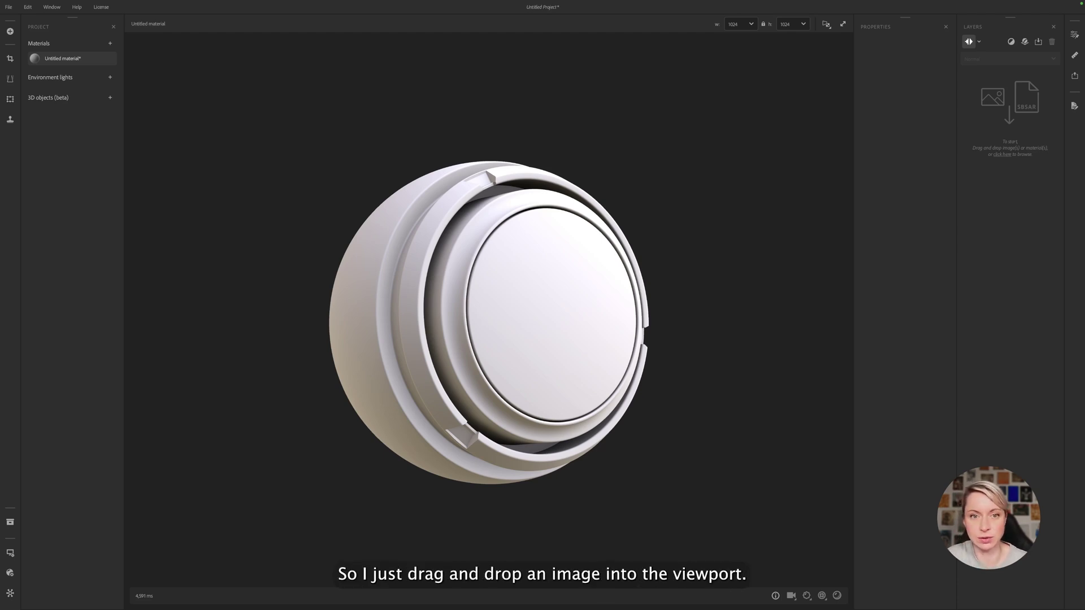
Import the mossy wood photo as Image to material (AI Powered) at 4096 × 4096
{"action": "left_click_drag", "start_coordinate": [431, 3], "coordinate": [549, 317]}
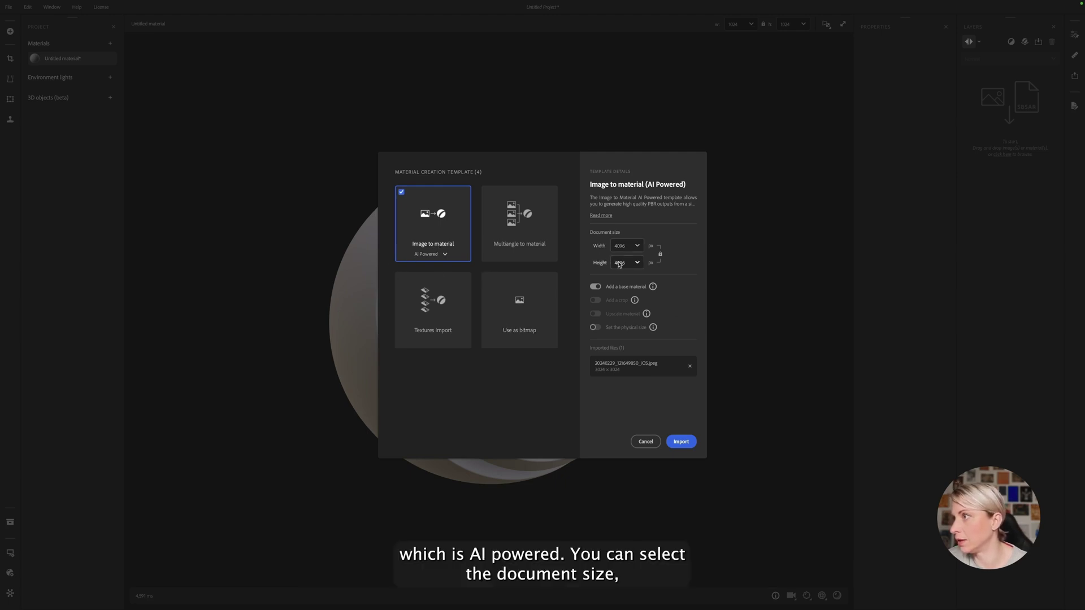
{"action": "mouse_move", "coordinate": [649, 318]}
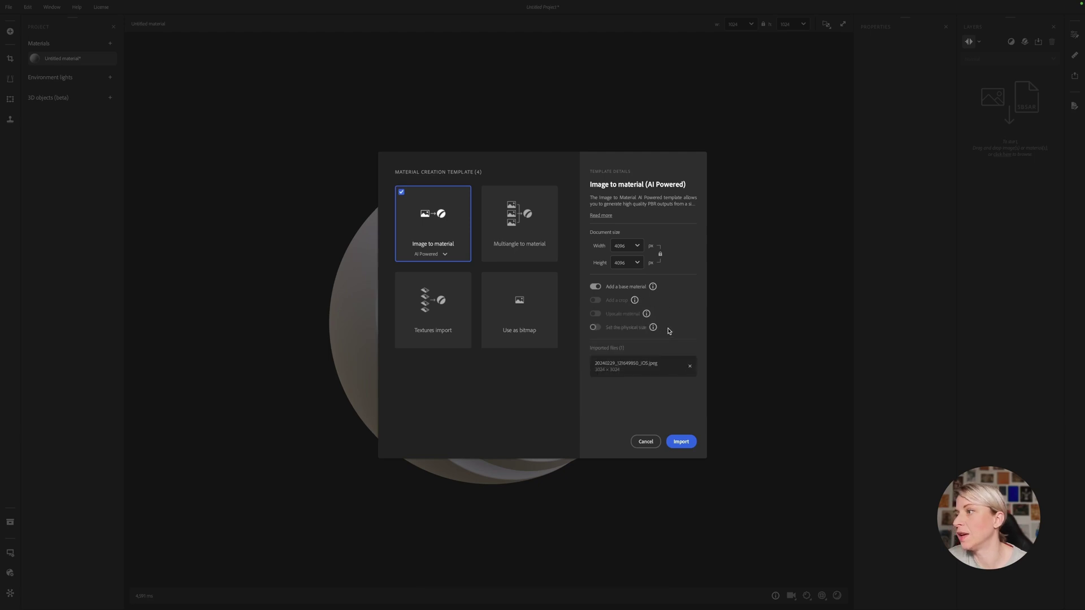
{"action": "left_click", "coordinate": [681, 442]}
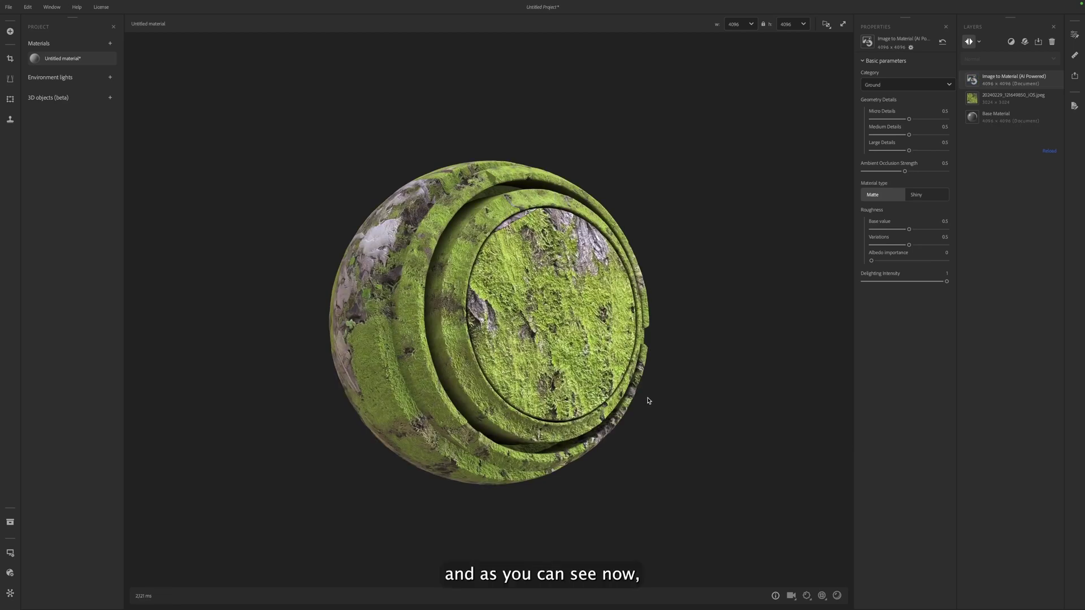
Zoom in and rotate the sphere to inspect the generated moss material
{"action": "scroll", "coordinate": [648, 400], "scroll_direction": "up", "scroll_amount": 3}
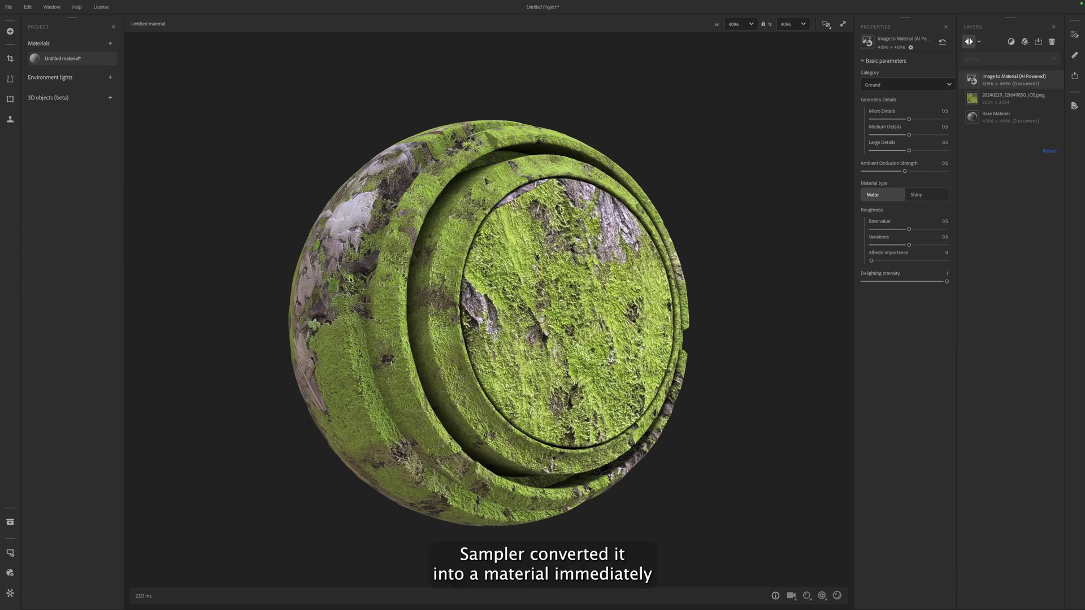
{"action": "left_click_drag", "start_coordinate": [575, 325], "coordinate": [534, 319]}
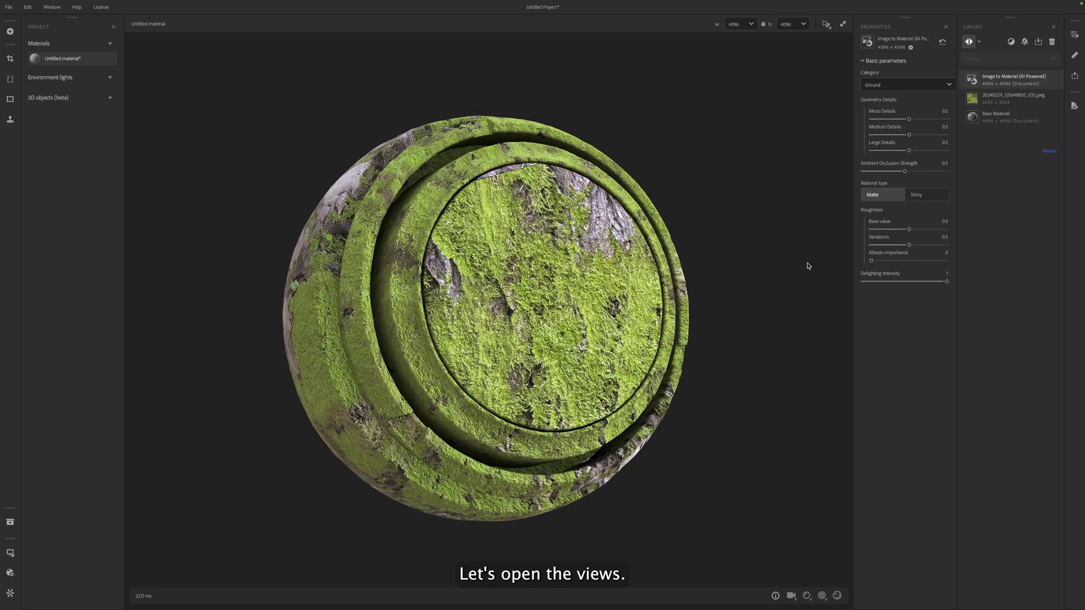
Switch the viewport to the split 2D/3D layout showing sphere and flat Base Color texture
{"action": "left_click", "coordinate": [826, 23]}
{"action": "left_click", "coordinate": [811, 43]}
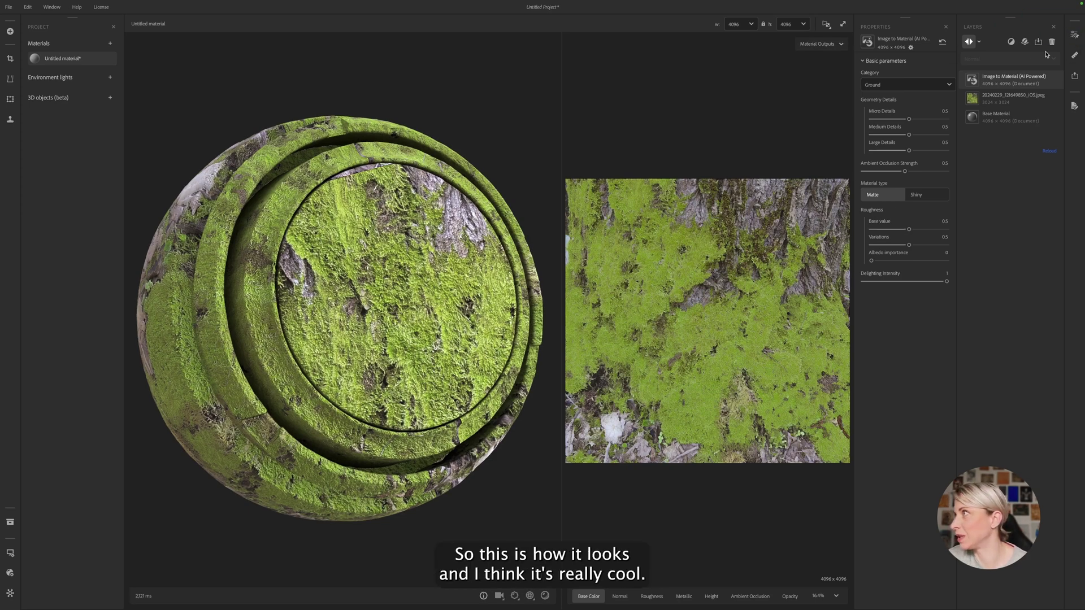
Search the filters for 'styl' and add the Stylization filter on top of the moss material
{"action": "left_click", "coordinate": [1011, 41]}
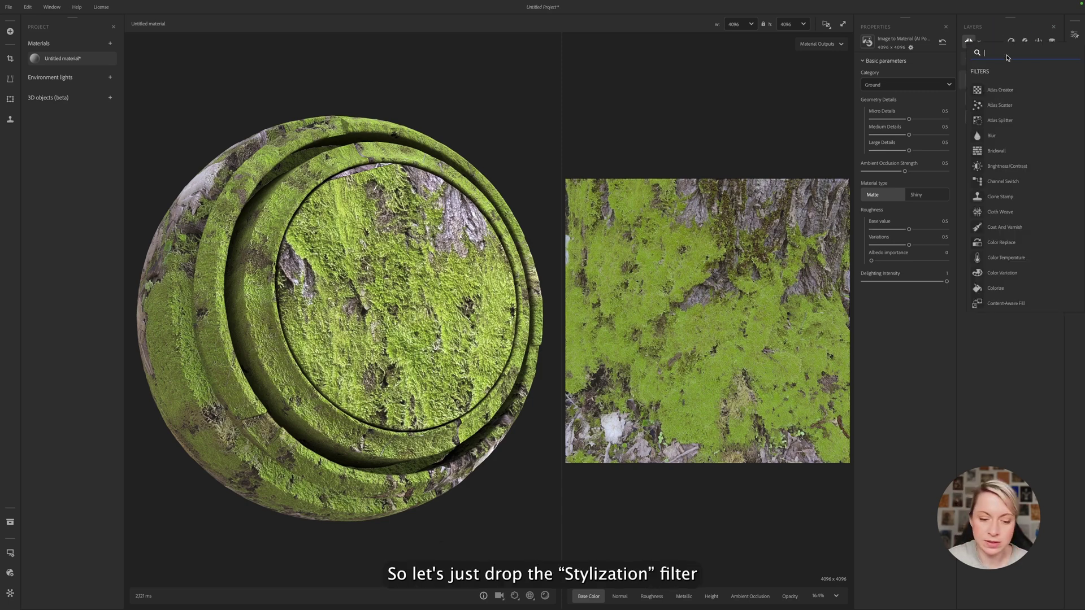
{"action": "type", "text": "styla"}
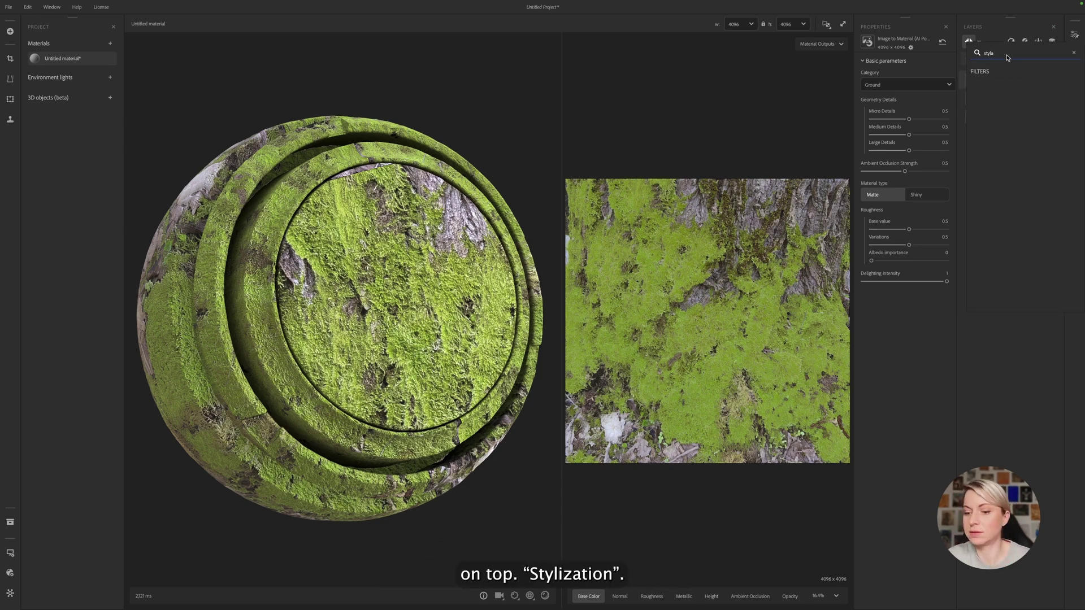
{"action": "key", "text": "BackSpace"}
{"action": "left_click", "coordinate": [996, 94]}
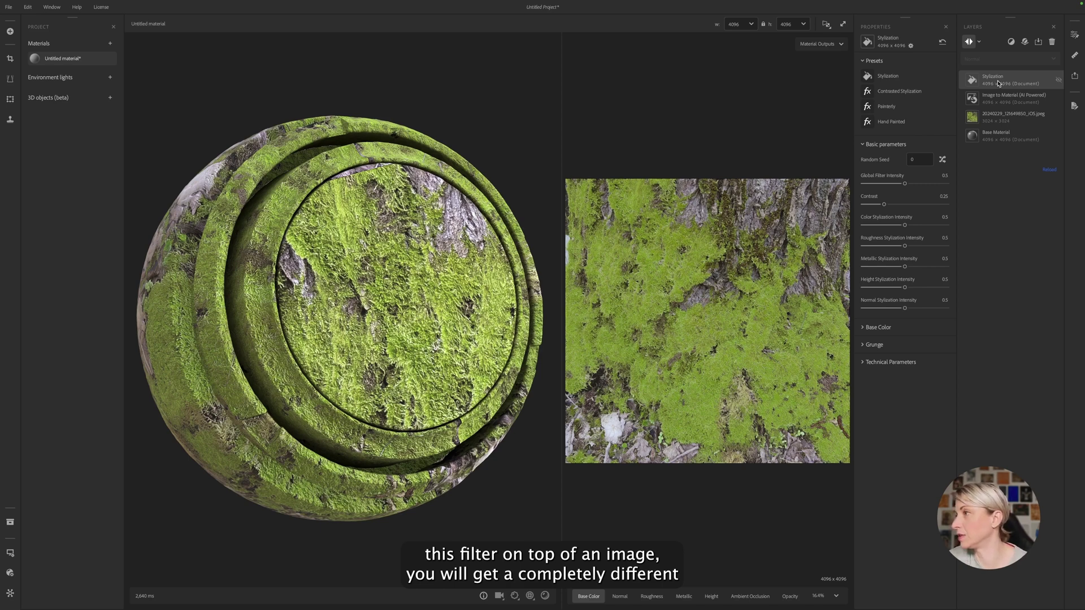
{"action": "mouse_move", "coordinate": [880, 91]}
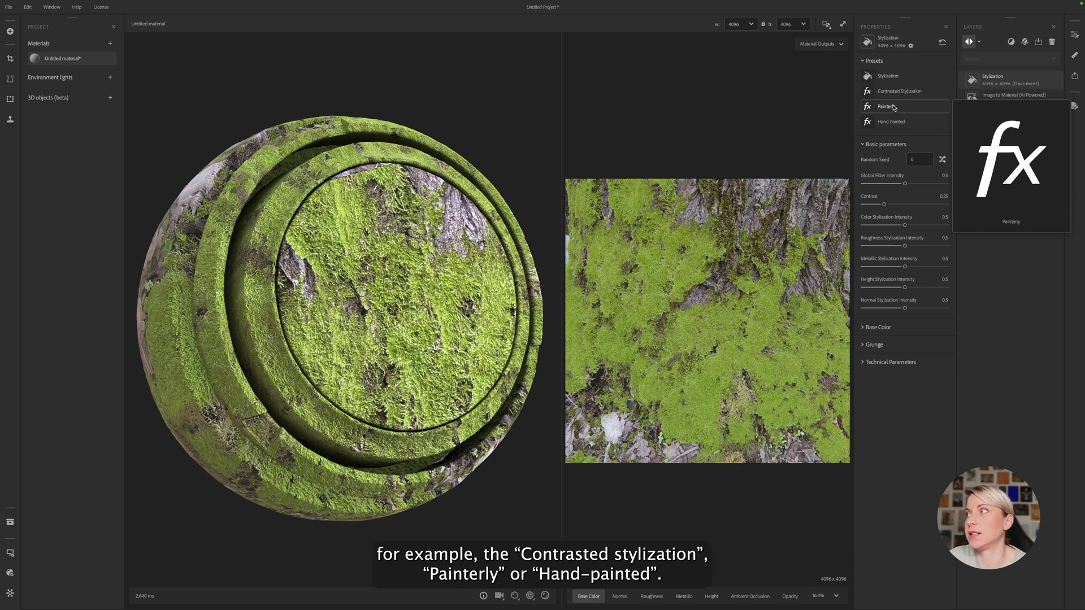
Apply the Contrasted Stylization preset and zoom the sphere in and out to inspect it
{"action": "mouse_move", "coordinate": [895, 129]}
{"action": "left_click", "coordinate": [896, 94]}
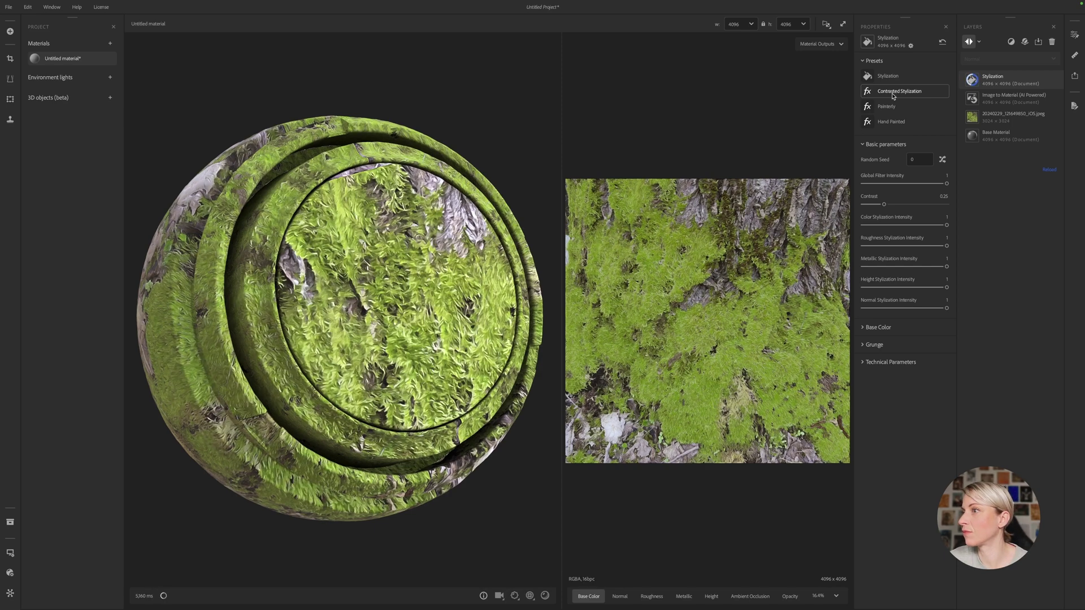
{"action": "scroll", "coordinate": [378, 292], "scroll_direction": "up", "scroll_amount": 3}
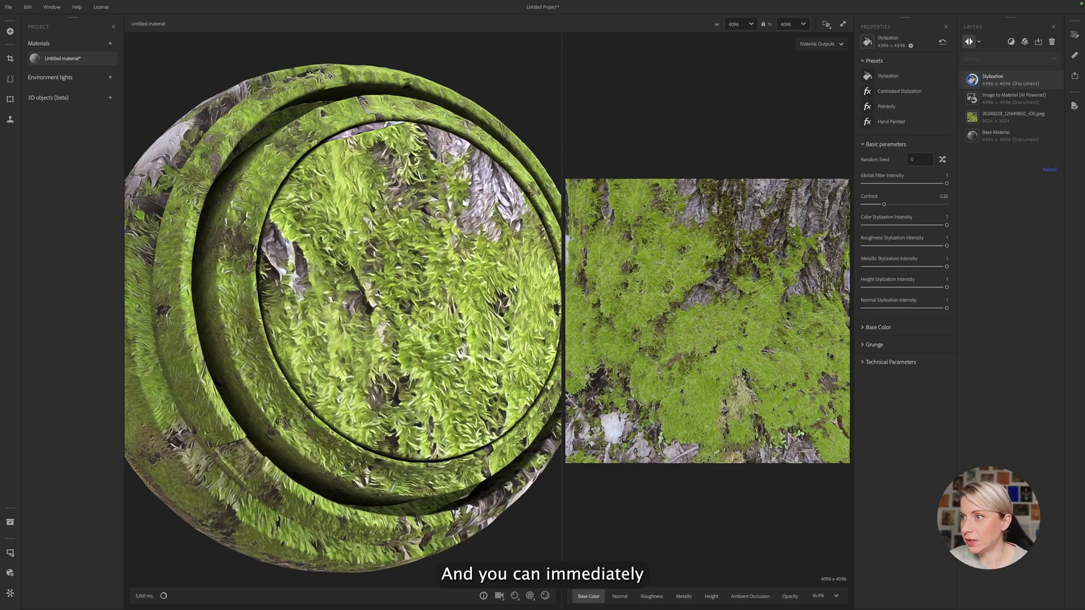
{"action": "scroll", "coordinate": [378, 293], "scroll_direction": "up", "scroll_amount": 2}
{"action": "scroll", "coordinate": [378, 292], "scroll_direction": "up", "scroll_amount": 3}
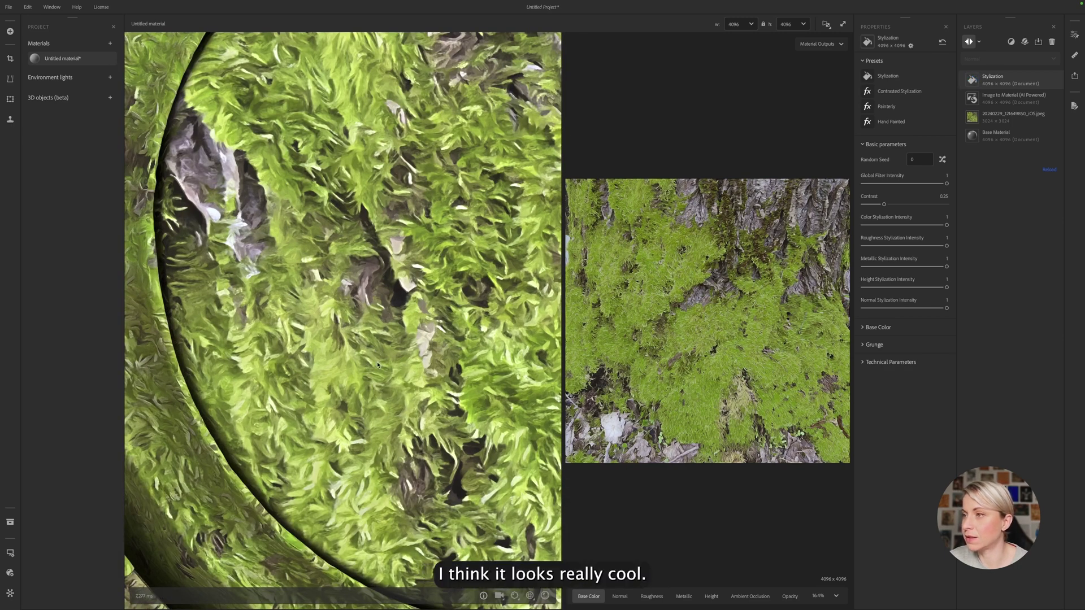
{"action": "scroll", "coordinate": [330, 265], "scroll_direction": "down", "scroll_amount": 4}
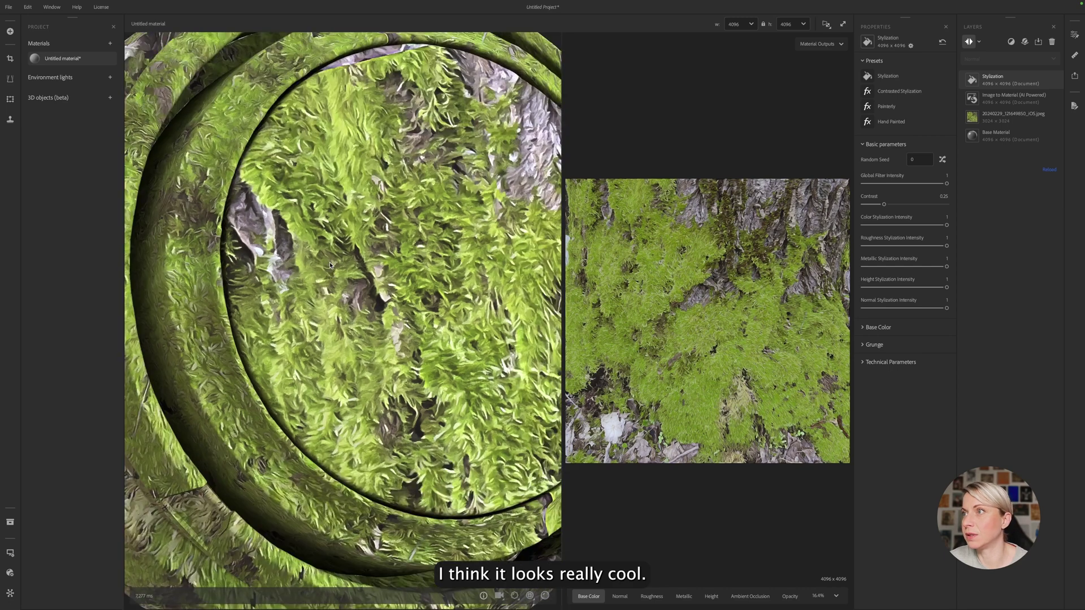
{"action": "scroll", "coordinate": [330, 265], "scroll_direction": "down", "scroll_amount": 3}
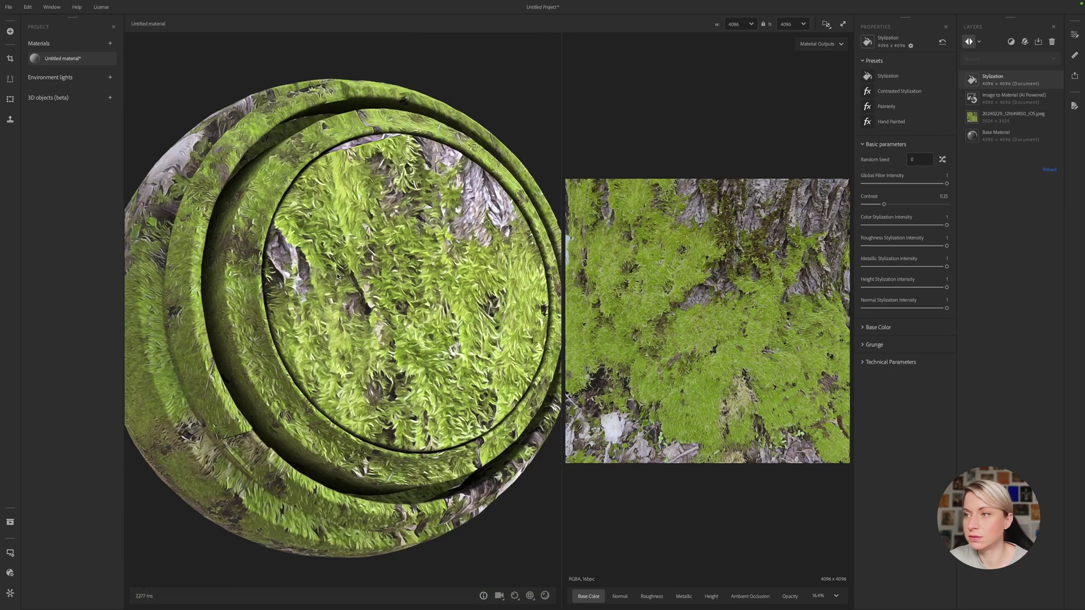
Try the Painterly stylization preset on the moss material
{"action": "left_click", "coordinate": [897, 108]}
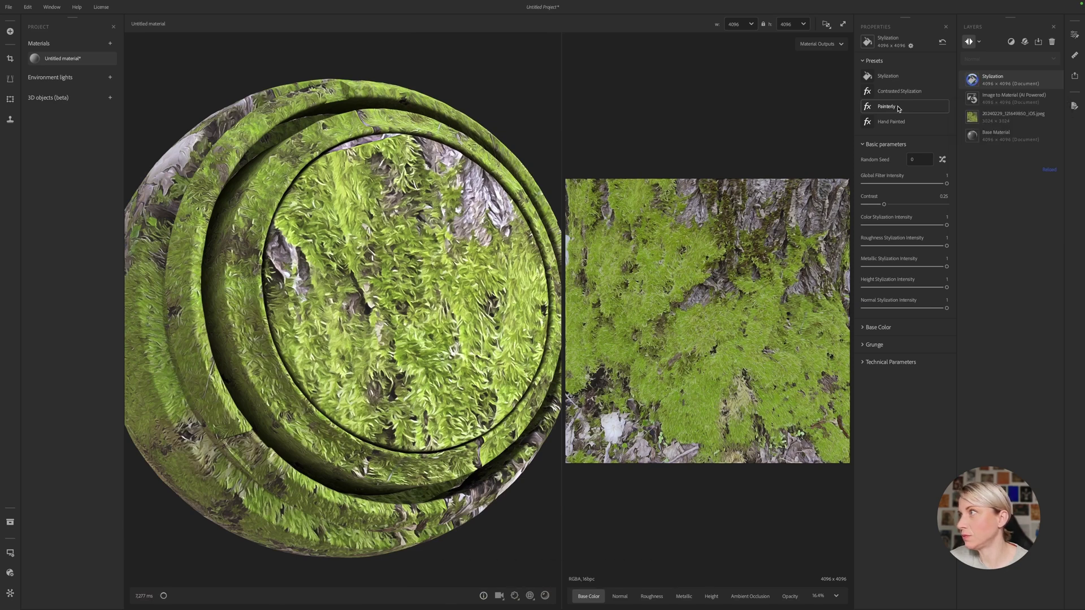
{"action": "mouse_move", "coordinate": [898, 126]}
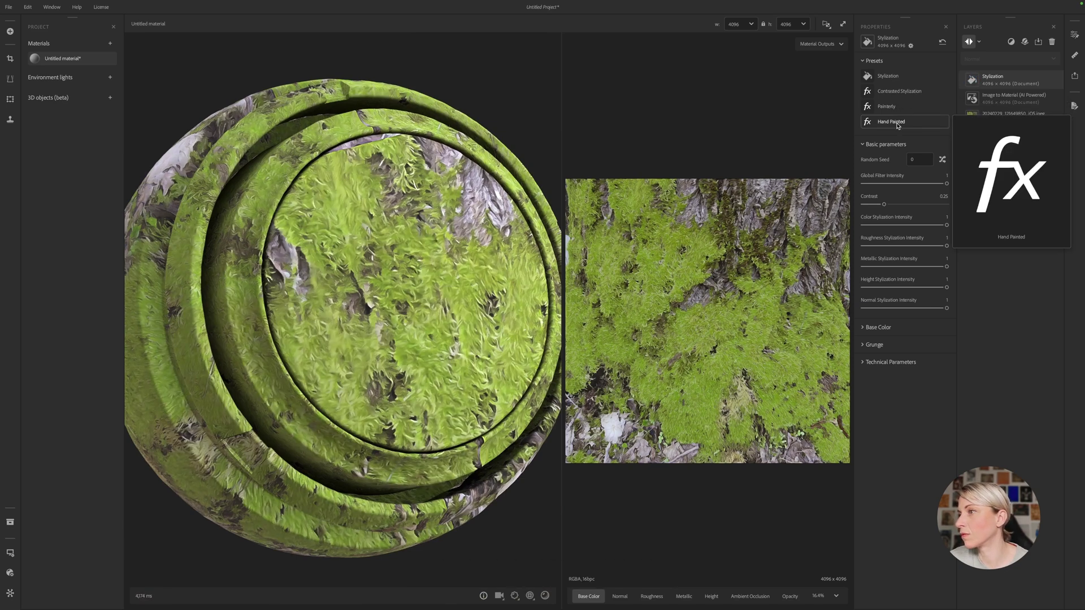
{"action": "scroll", "coordinate": [407, 285], "scroll_direction": "up", "scroll_amount": 3}
{"action": "scroll", "coordinate": [406, 284], "scroll_direction": "up", "scroll_amount": 2}
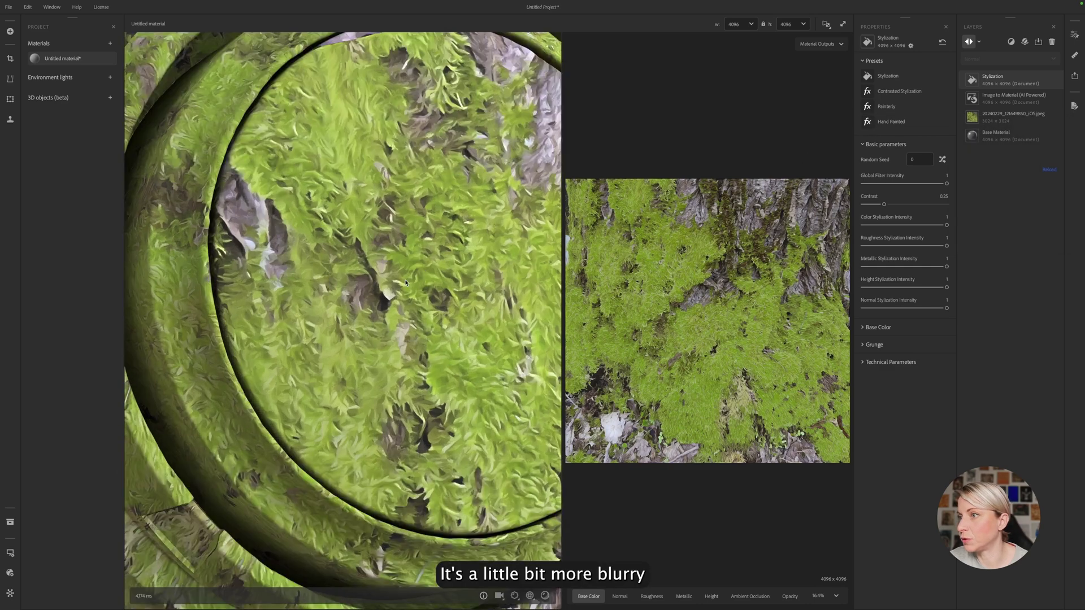
Apply the Hand Painted preset, inspect the sphere, and expand the Base Color settings
{"action": "left_click", "coordinate": [891, 121]}
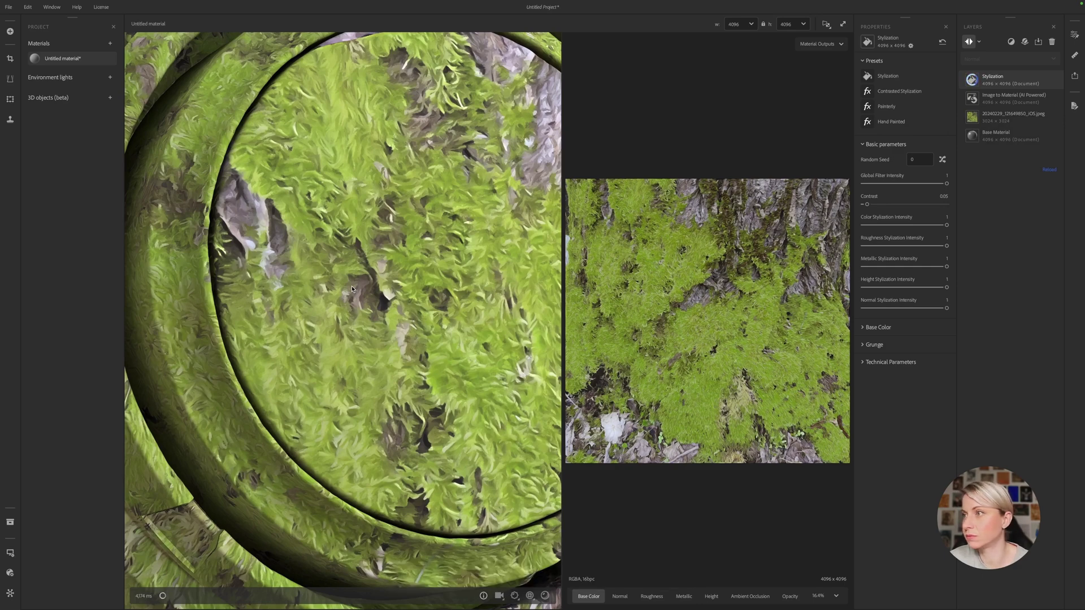
{"action": "scroll", "coordinate": [351, 288], "scroll_direction": "up", "scroll_amount": 2}
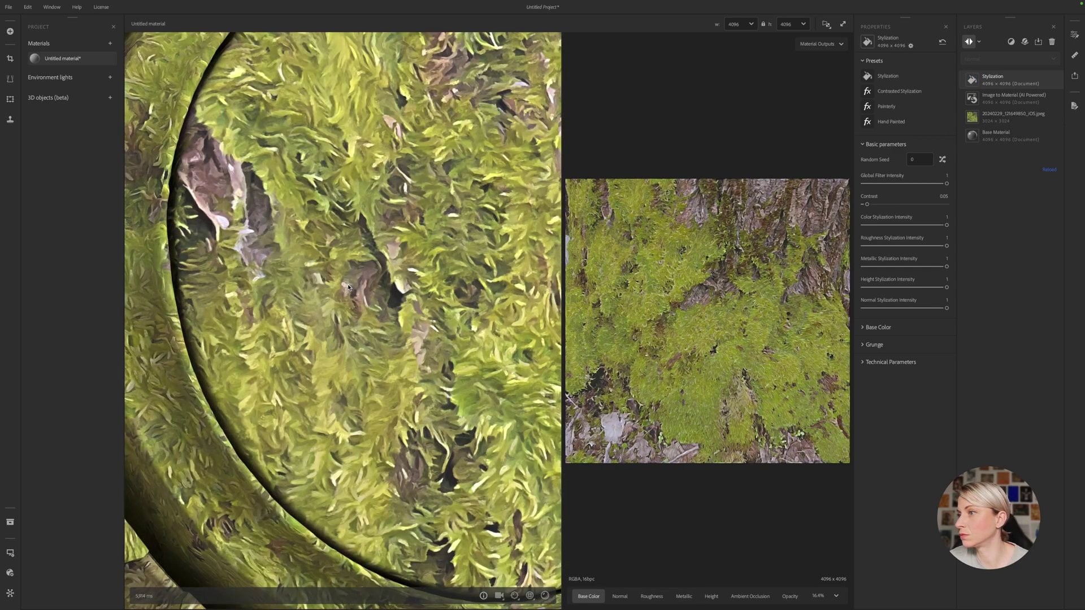
{"action": "scroll", "coordinate": [348, 287], "scroll_direction": "down", "scroll_amount": 3}
{"action": "scroll", "coordinate": [348, 287], "scroll_direction": "up", "scroll_amount": 1}
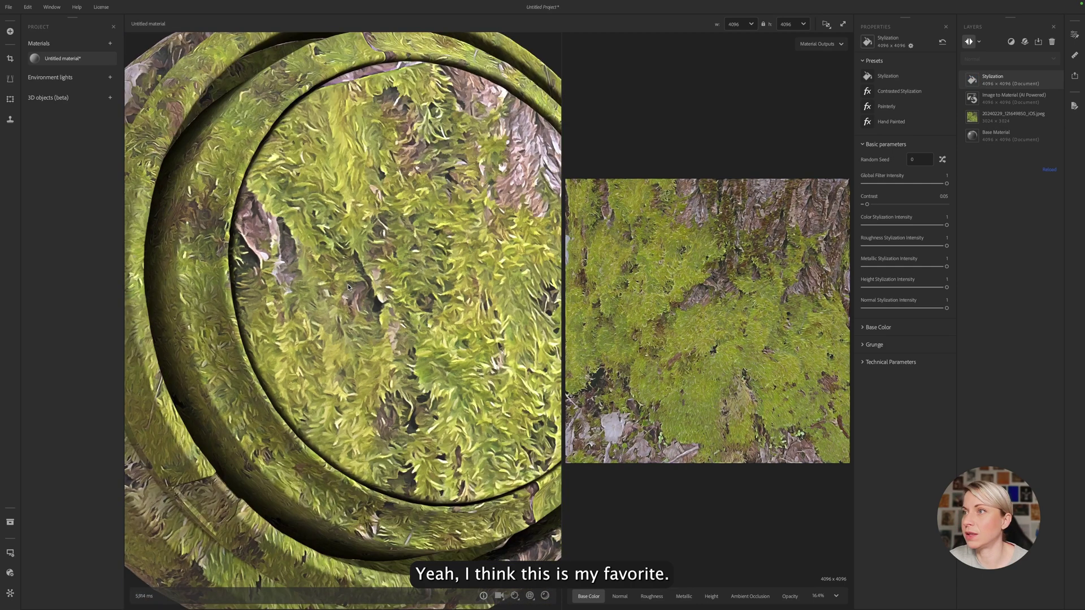
{"action": "scroll", "coordinate": [349, 288], "scroll_direction": "down", "scroll_amount": 1}
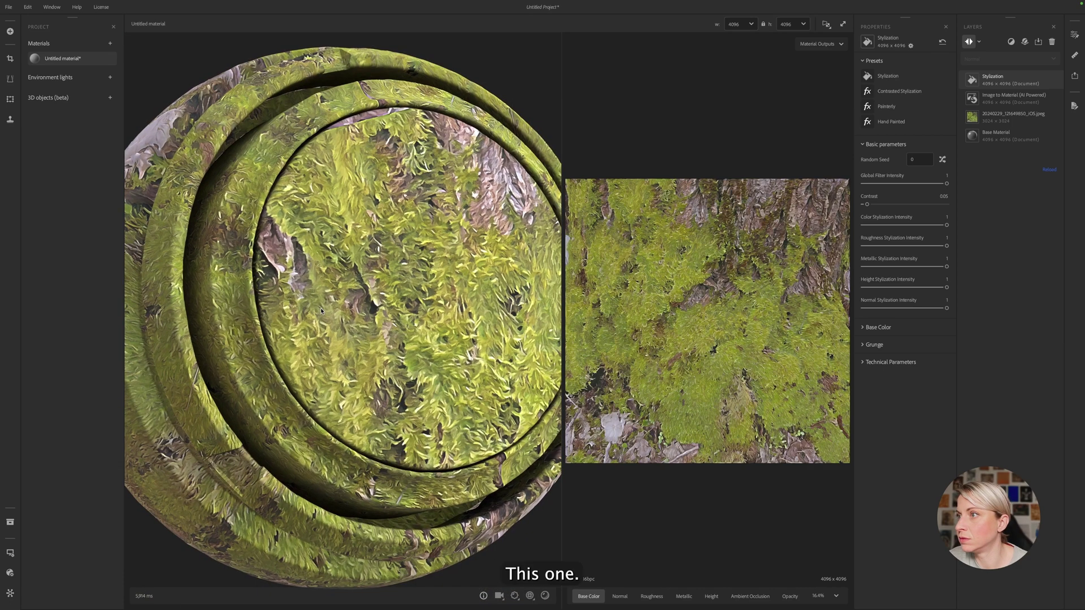
{"action": "left_click_drag", "start_coordinate": [320, 308], "coordinate": [309, 323]}
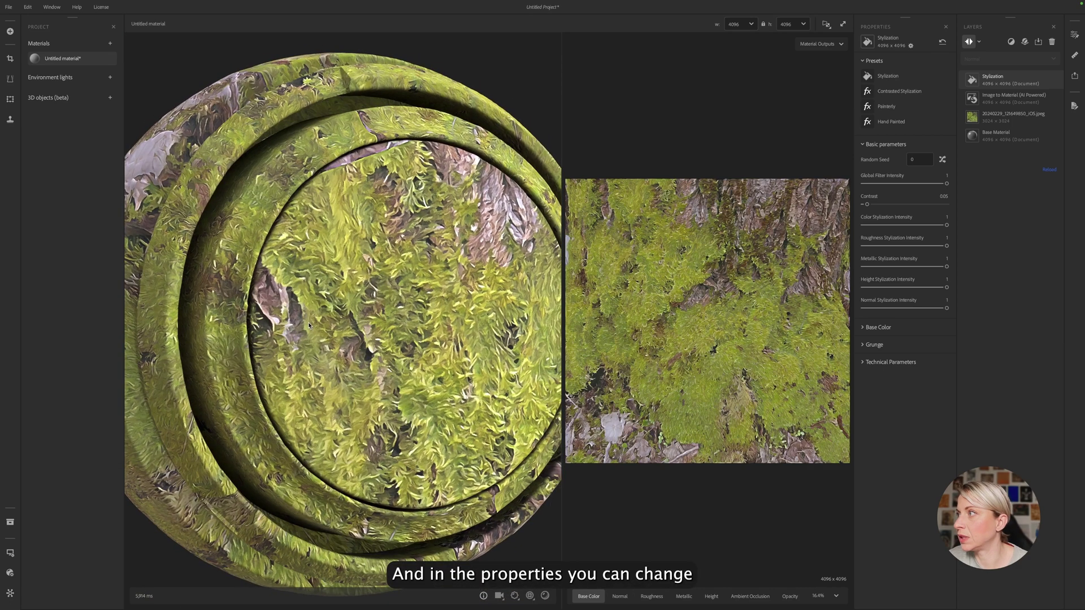
{"action": "left_click", "coordinate": [862, 331]}
Set Color Variation Contrast to 0.64, Color Variation Intensity to 0.48 and Cavity Range to 0.37
{"action": "scroll", "coordinate": [861, 311], "scroll_direction": "down", "scroll_amount": 1}
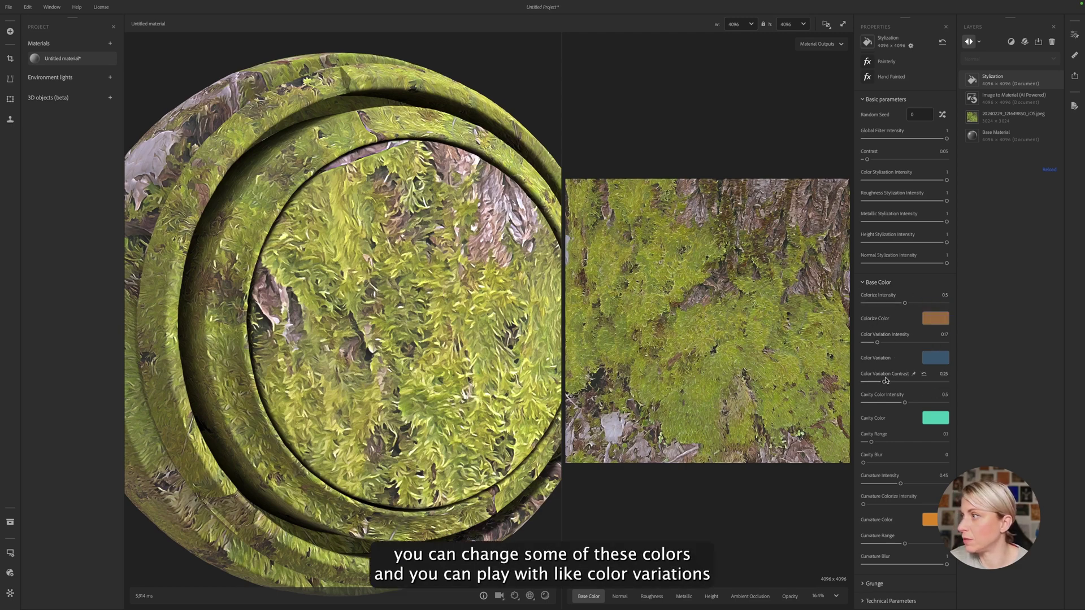
{"action": "left_click", "coordinate": [917, 382]}
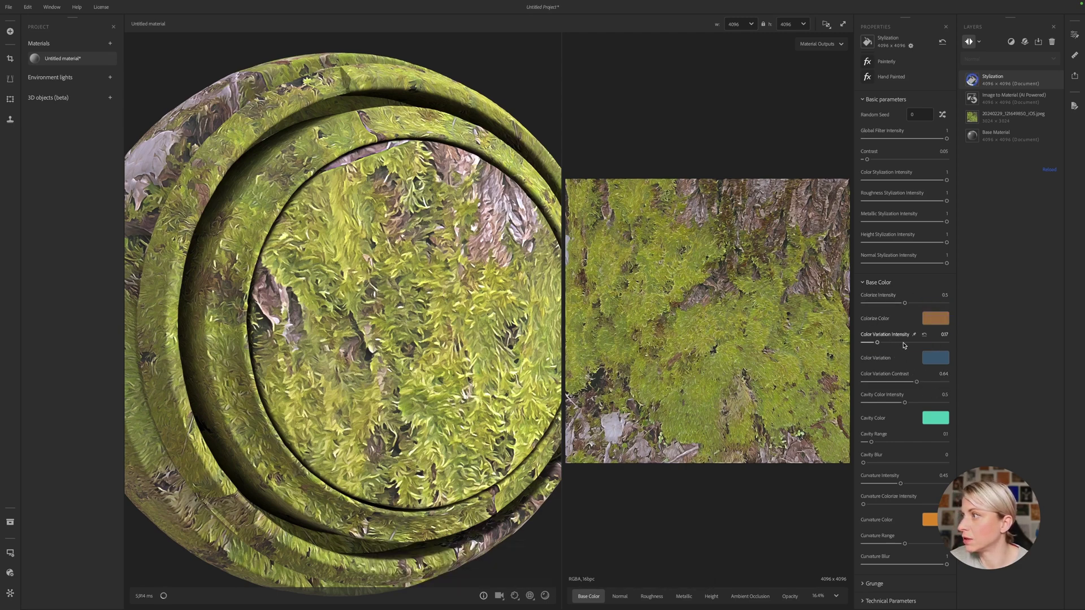
{"action": "left_click", "coordinate": [904, 343]}
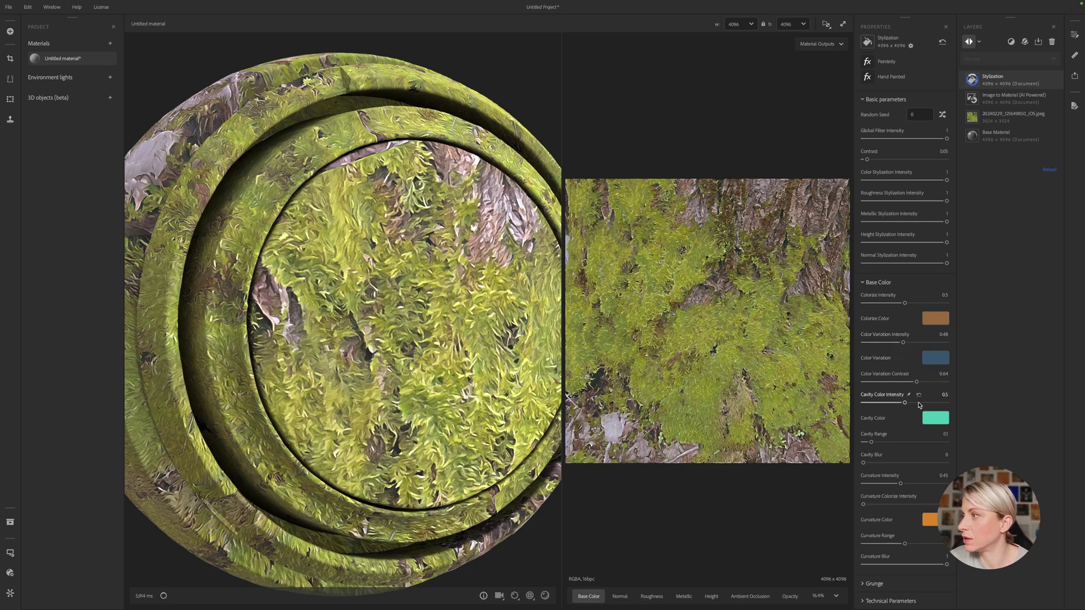
{"action": "left_click", "coordinate": [893, 442]}
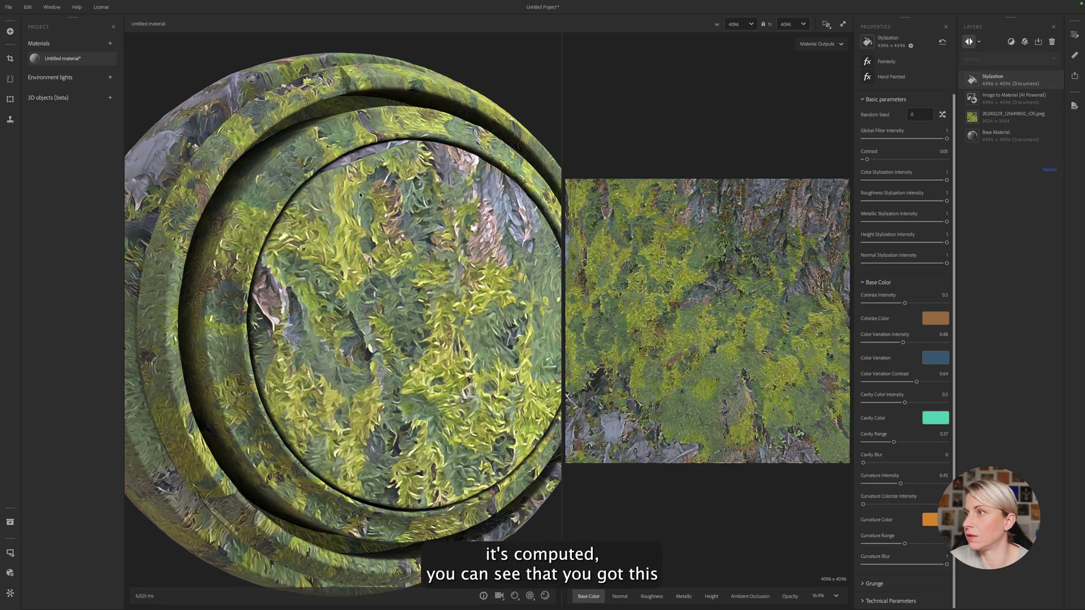
Check the effect on the sphere and lower Color Variation Intensity to 0.25
{"action": "scroll", "coordinate": [393, 316], "scroll_direction": "down", "scroll_amount": 3}
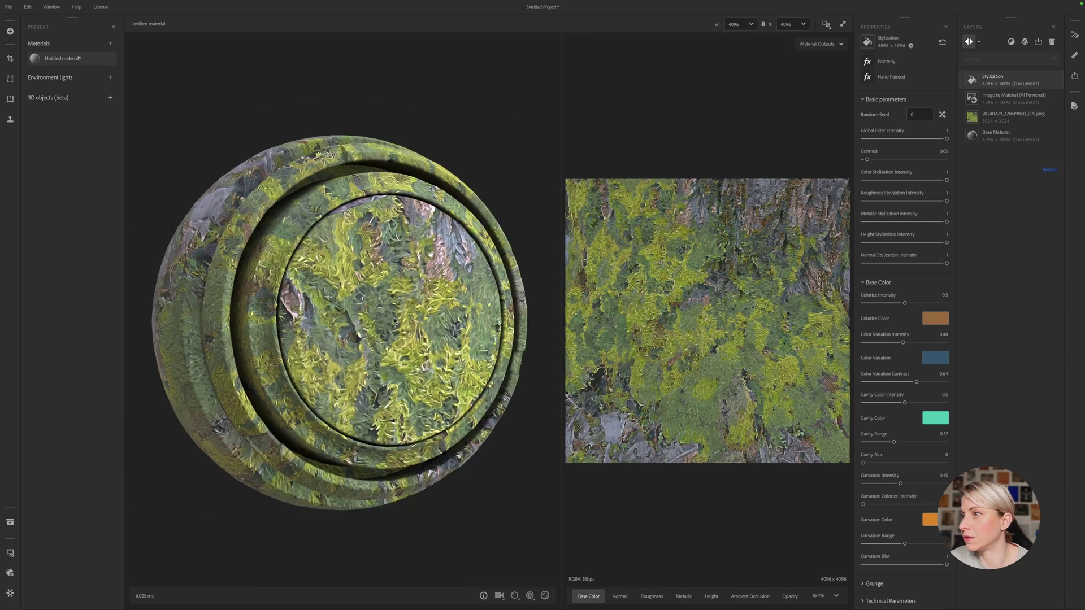
{"action": "left_click_drag", "start_coordinate": [395, 321], "coordinate": [379, 290]}
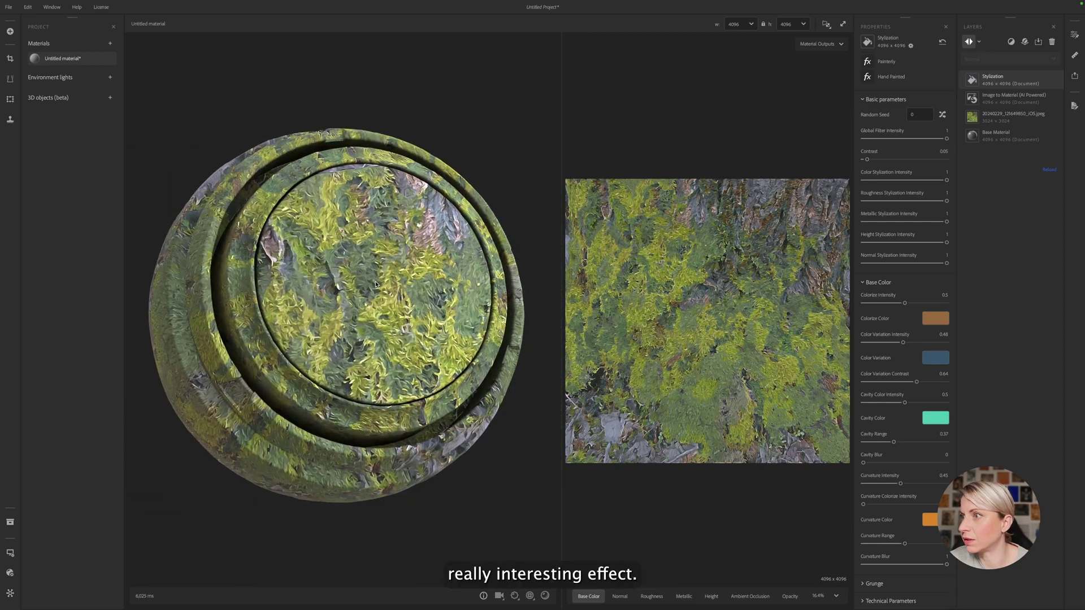
{"action": "scroll", "coordinate": [377, 287], "scroll_direction": "up", "scroll_amount": 5}
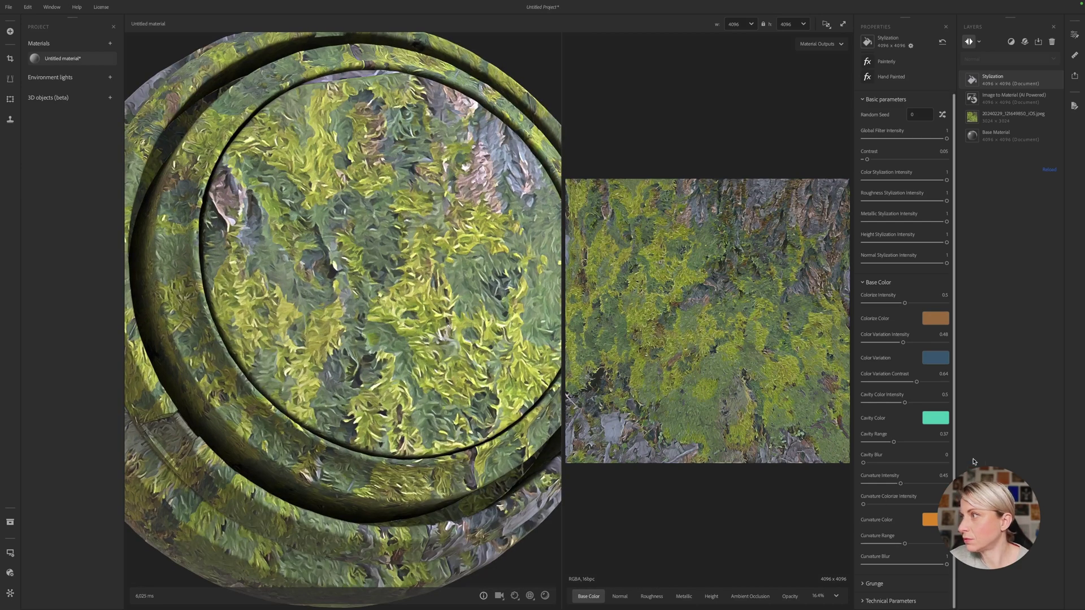
{"action": "left_click_drag", "start_coordinate": [893, 347], "coordinate": [885, 345]}
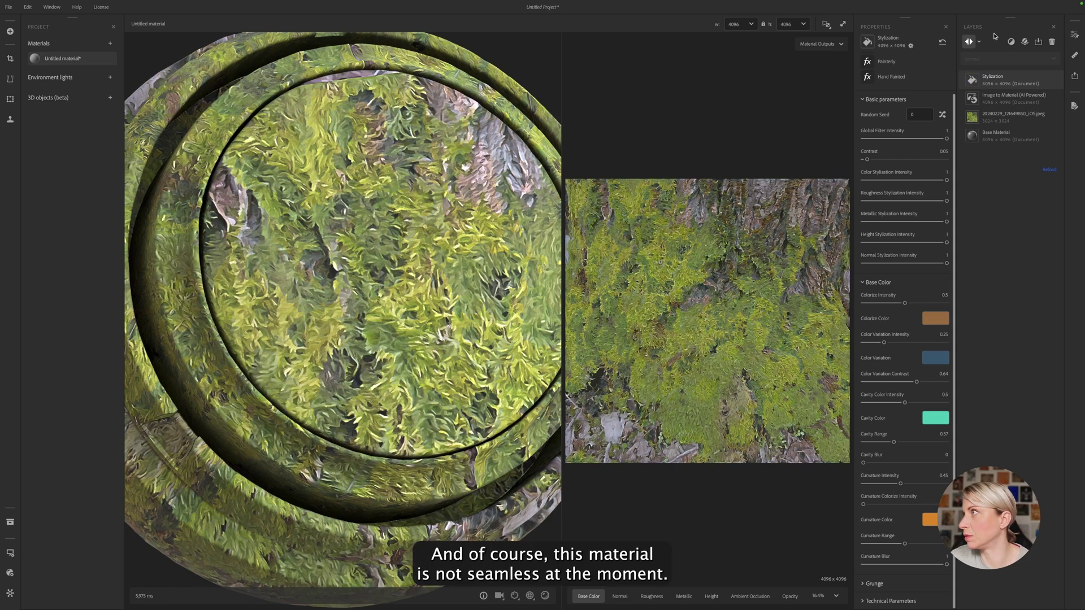
Add a Make It Tile filter via the 'mak' search and move it below Stylization
{"action": "left_click", "coordinate": [1011, 41]}
{"action": "type", "text": "make"}
{"action": "left_click", "coordinate": [994, 97]}
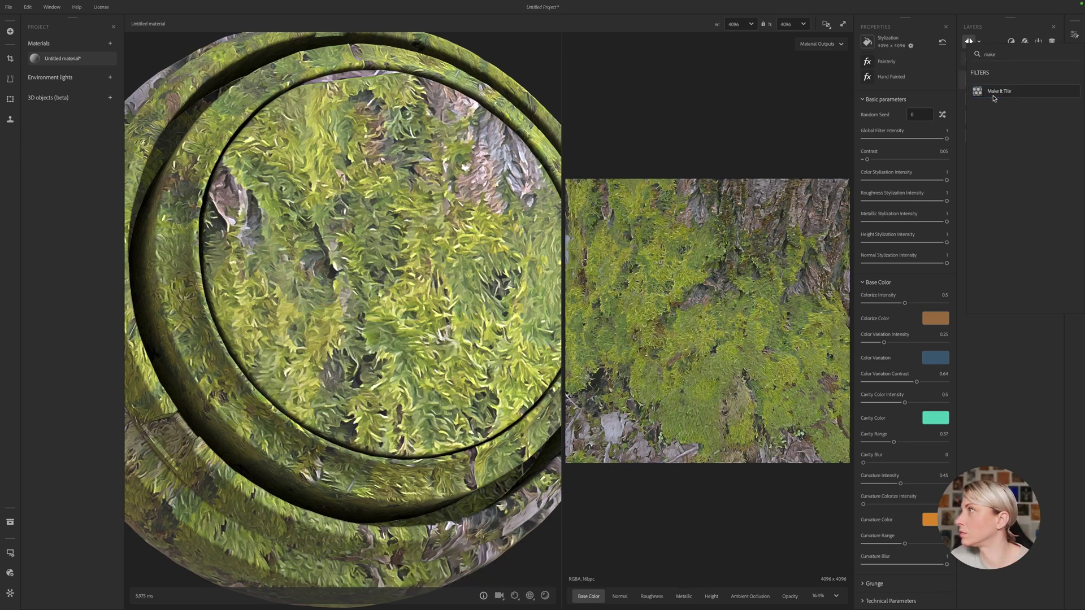
{"action": "left_click", "coordinate": [994, 97]}
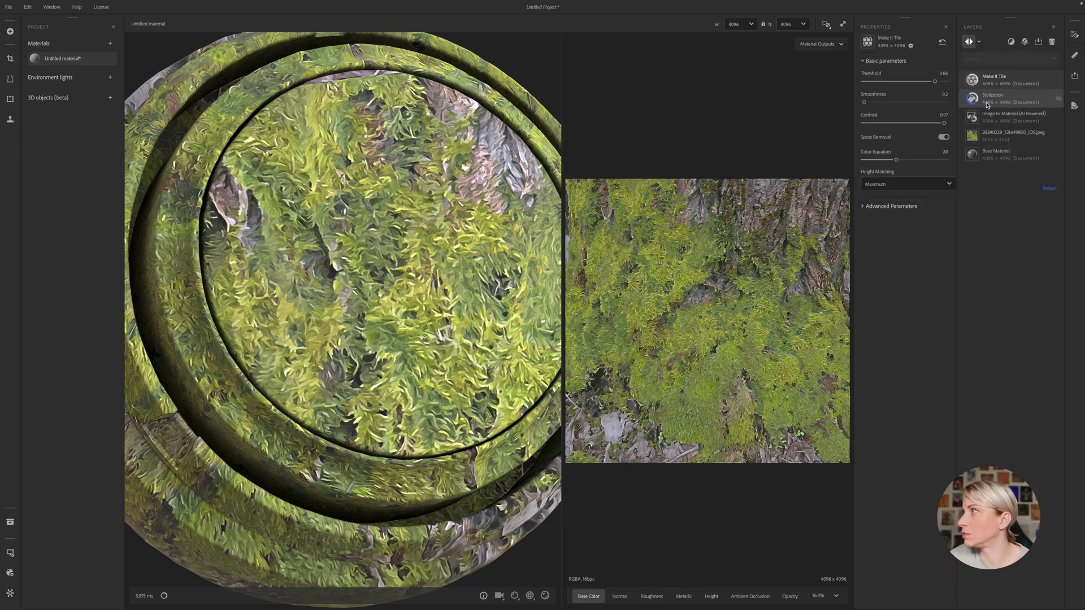
{"action": "left_click_drag", "start_coordinate": [1005, 86], "coordinate": [1000, 106]}
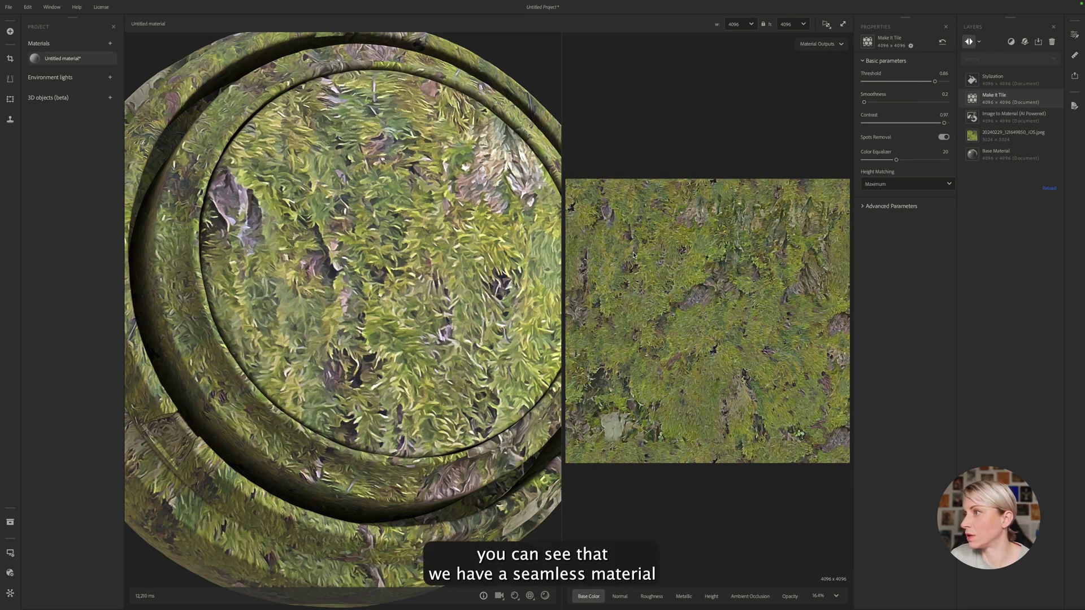
Switch to the single 3D view and orbit the sphere to inspect the seamless painterly texture
{"action": "scroll", "coordinate": [345, 304], "scroll_direction": "down", "scroll_amount": 5}
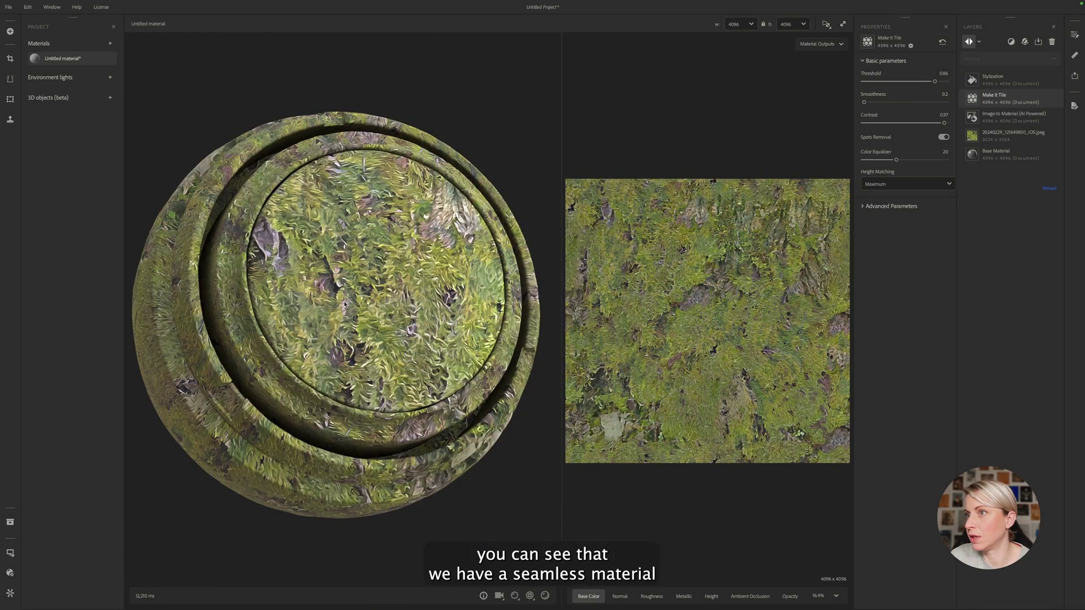
{"action": "left_click_drag", "start_coordinate": [345, 304], "coordinate": [340, 279]}
{"action": "scroll", "coordinate": [340, 279], "scroll_direction": "up", "scroll_amount": 5}
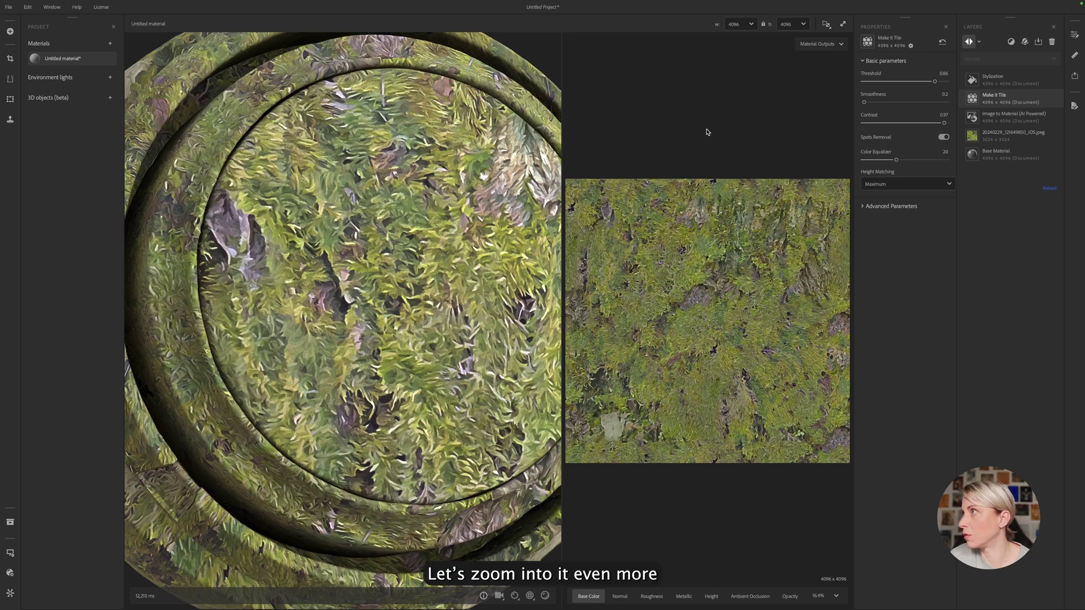
{"action": "left_click", "coordinate": [826, 25]}
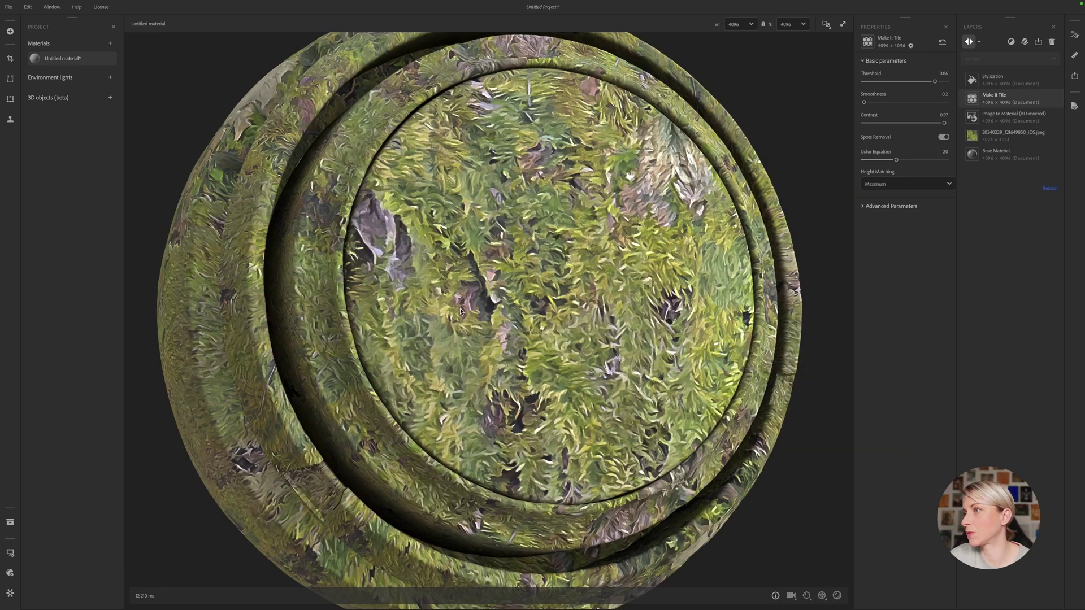
{"action": "left_click_drag", "start_coordinate": [503, 305], "coordinate": [518, 329]}
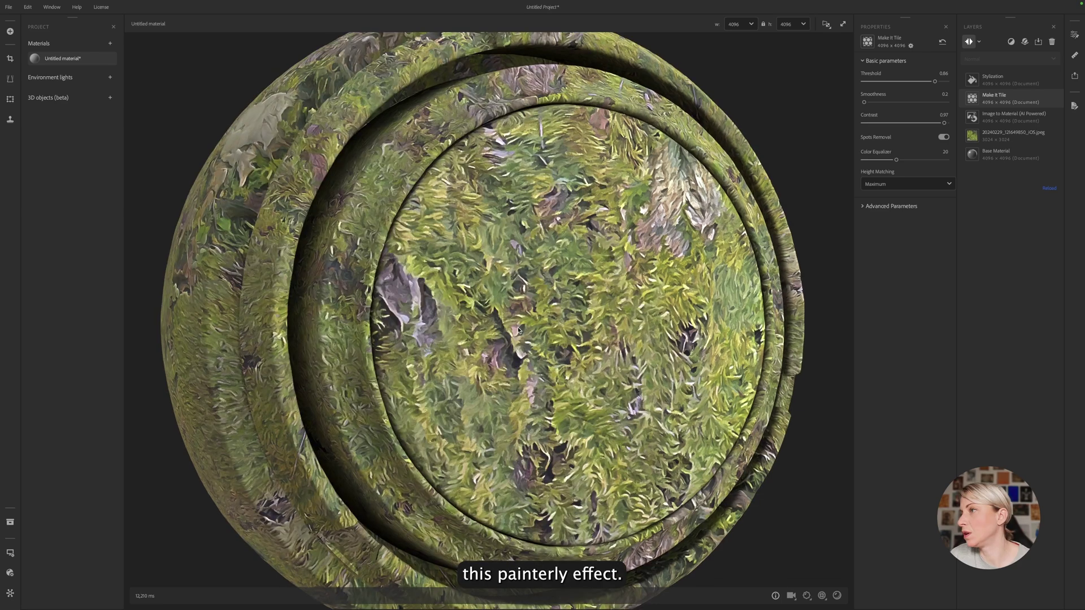
{"action": "left_click_drag", "start_coordinate": [518, 330], "coordinate": [526, 332]}
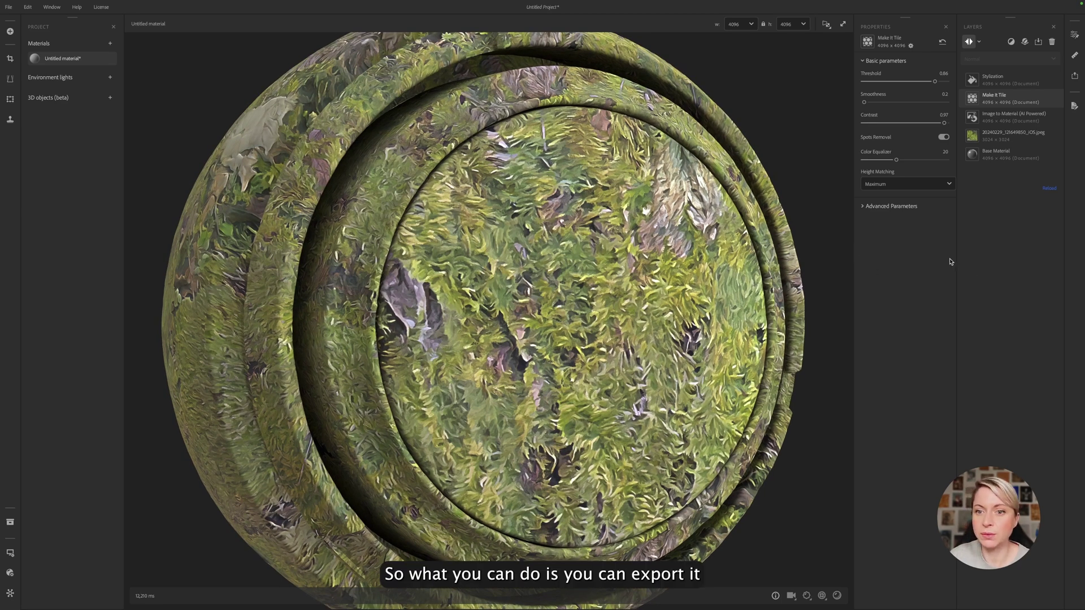
Open the Export panel for the stylized moss material
{"action": "left_click", "coordinate": [1075, 76]}
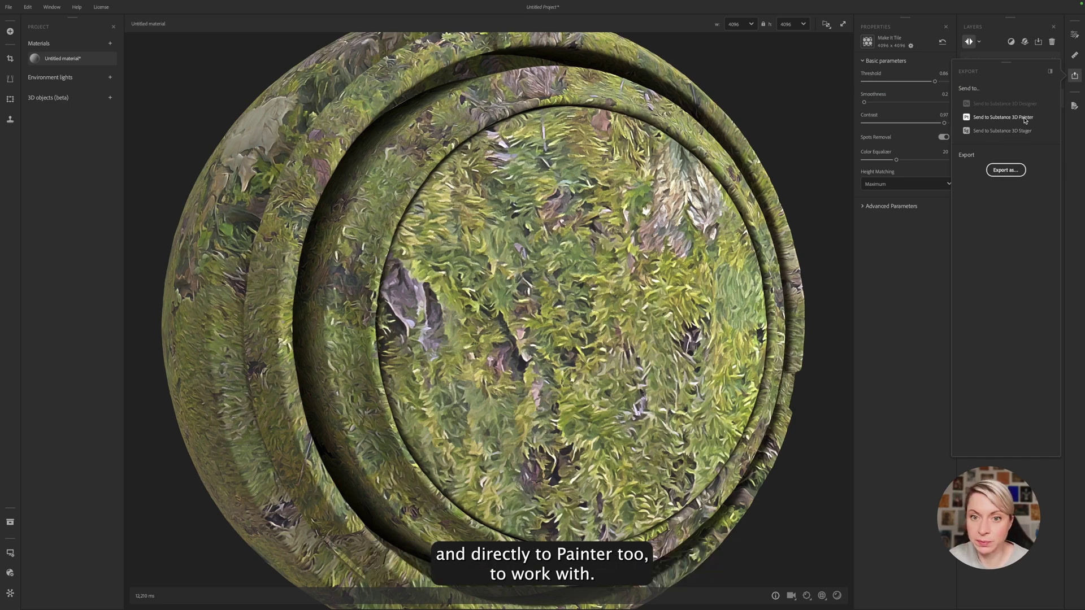
Export the moss material as 4096 × 4096 PNG Base Color, Normal, Roughness, Metallic and Height maps
{"action": "left_click", "coordinate": [1007, 171]}
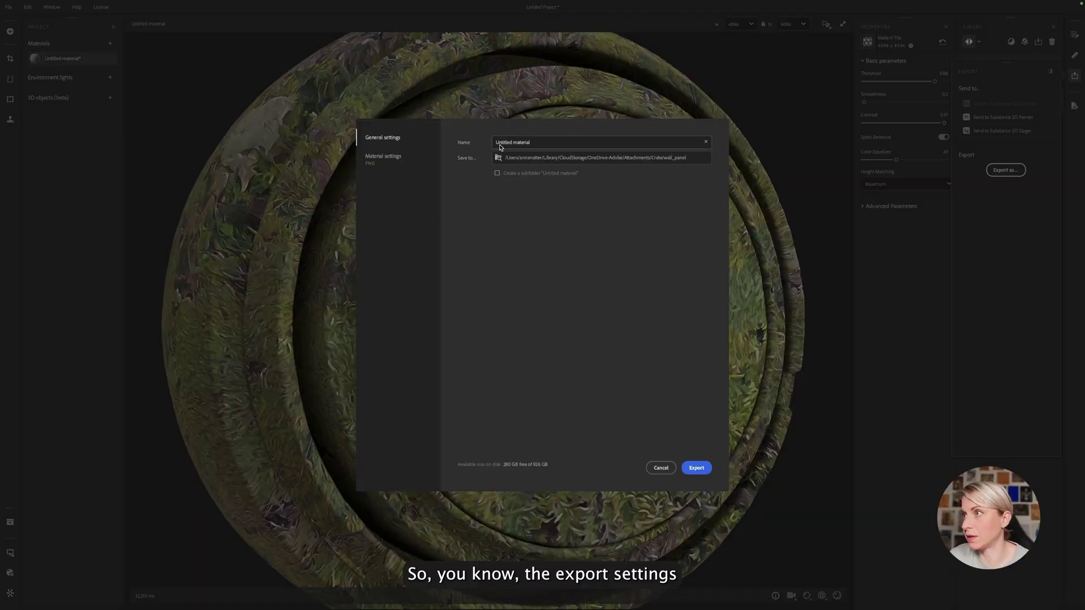
{"action": "left_click", "coordinate": [394, 164]}
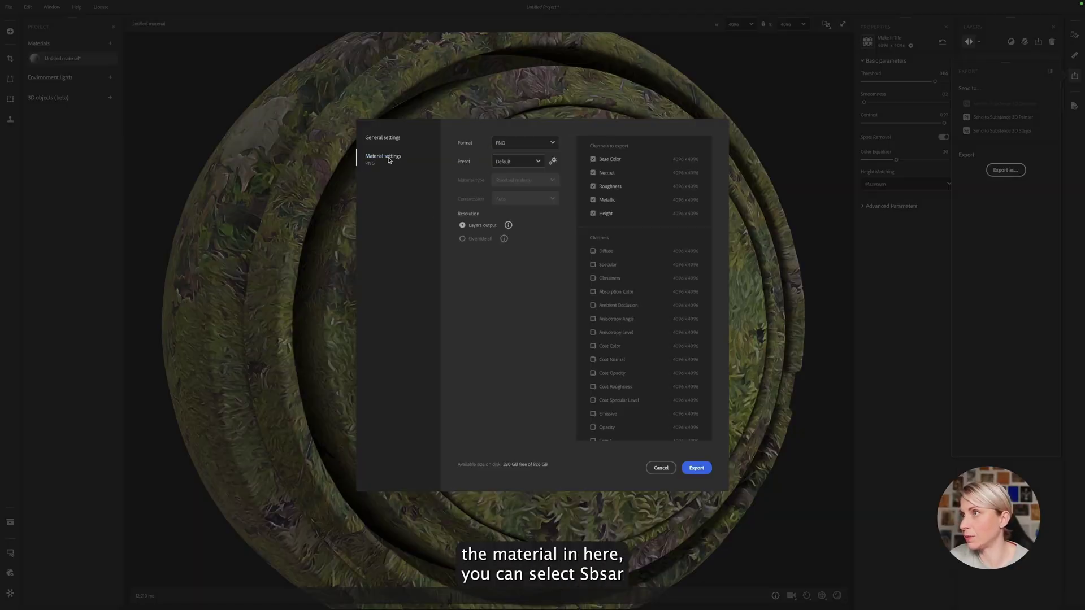
{"action": "left_click", "coordinate": [525, 142]}
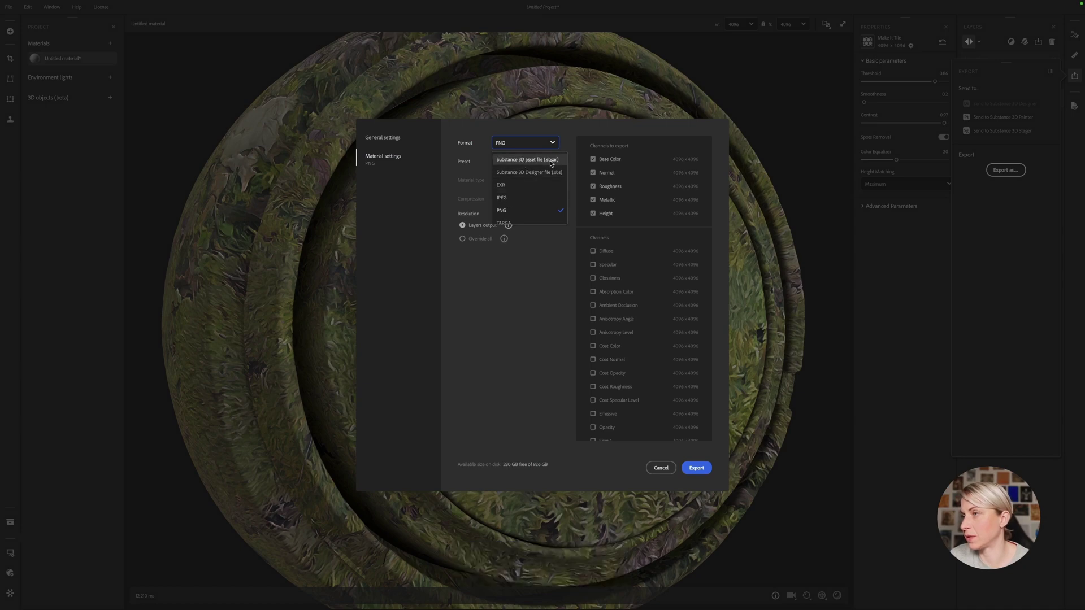
{"action": "left_click", "coordinate": [563, 150]}
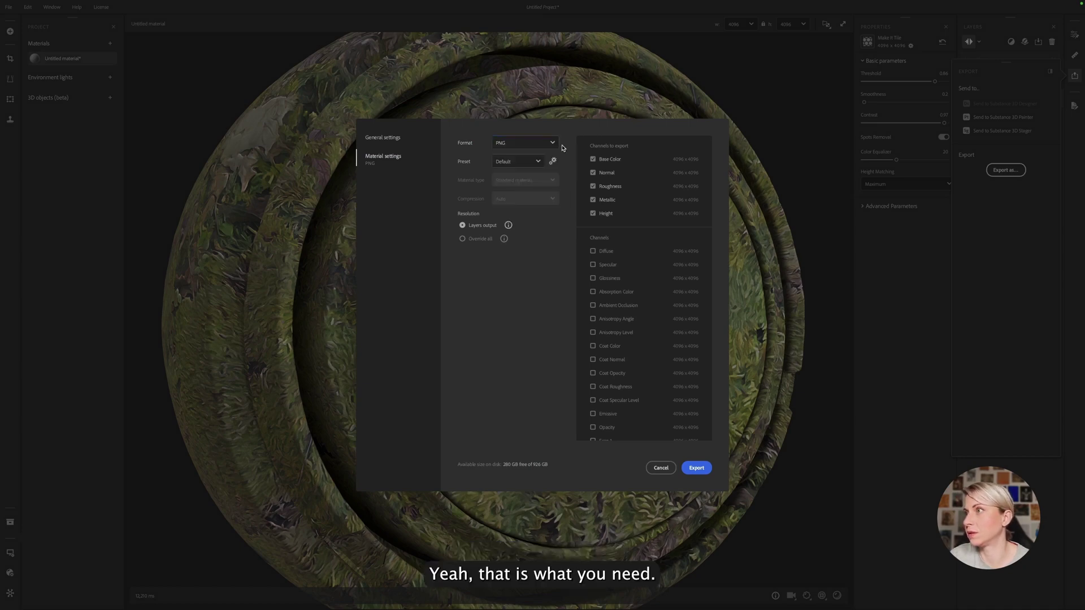
{"action": "left_click", "coordinate": [701, 468]}
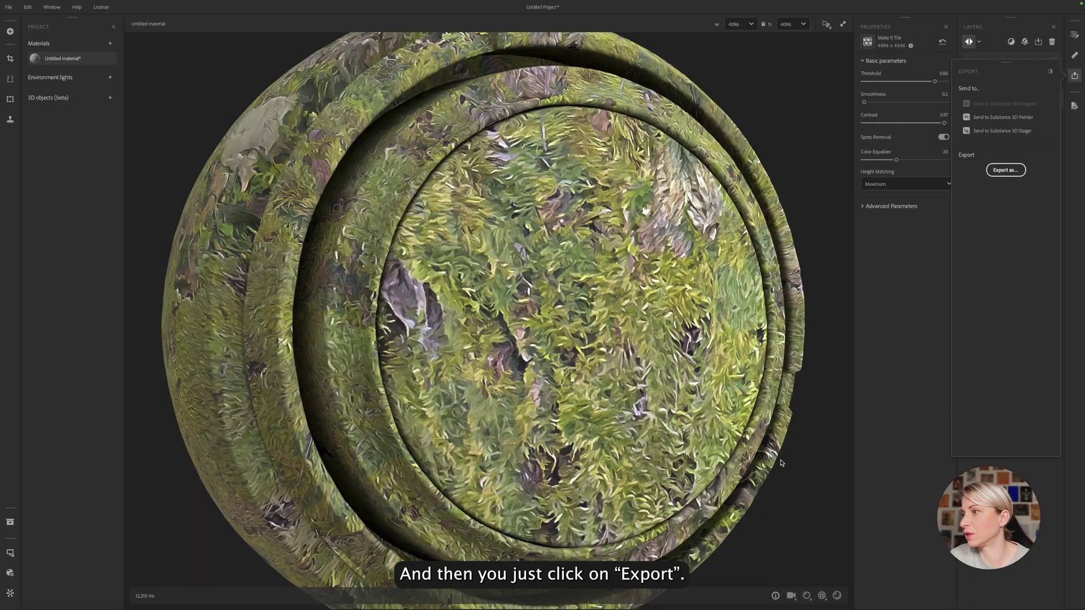